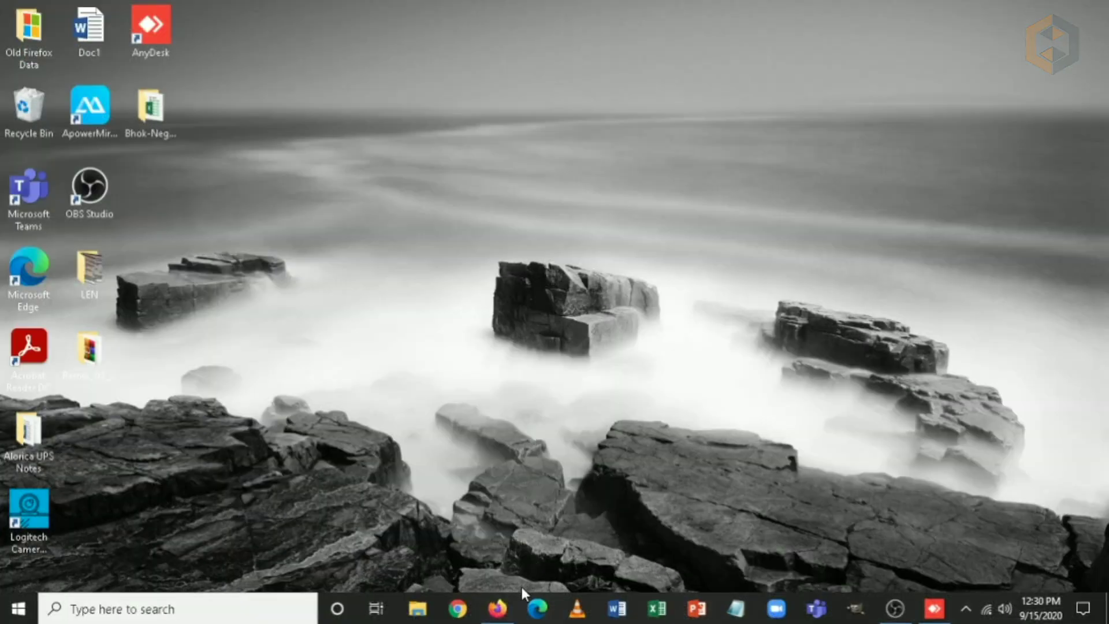
# - Launch Firefox from the taskbar to a blank new tab
pyautogui.click(496, 607)
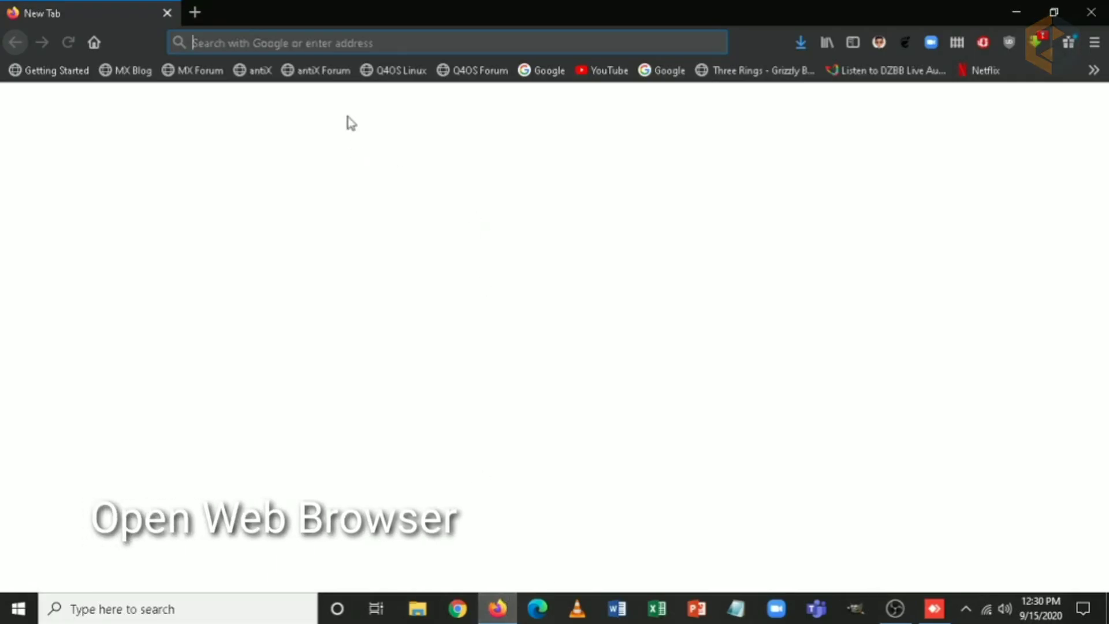
# - Search 'iriun', go to iriun.com and save the Windows installer WinWebcam-2.5.6.exe
pyautogui.write('iriu')
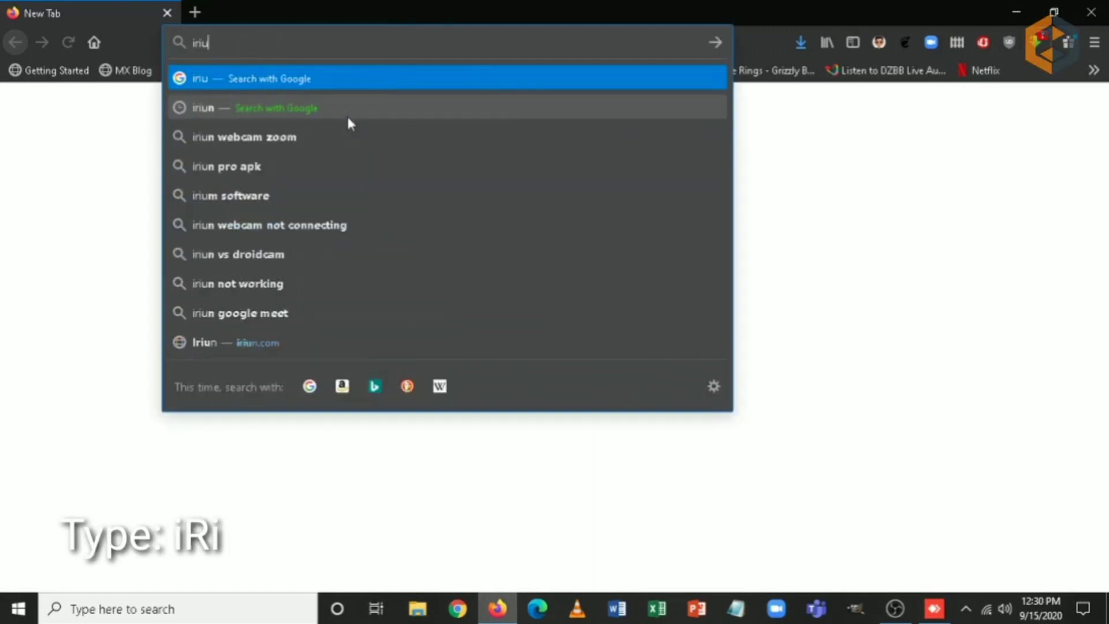
pyautogui.write('n')
pyautogui.press('Return')
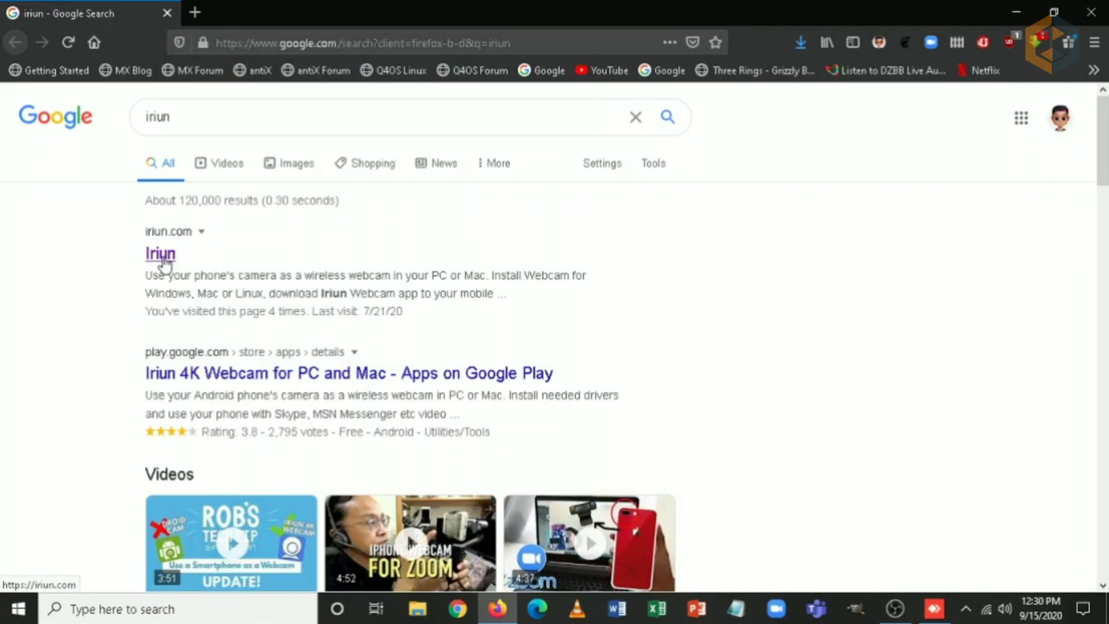
pyautogui.click(163, 257)
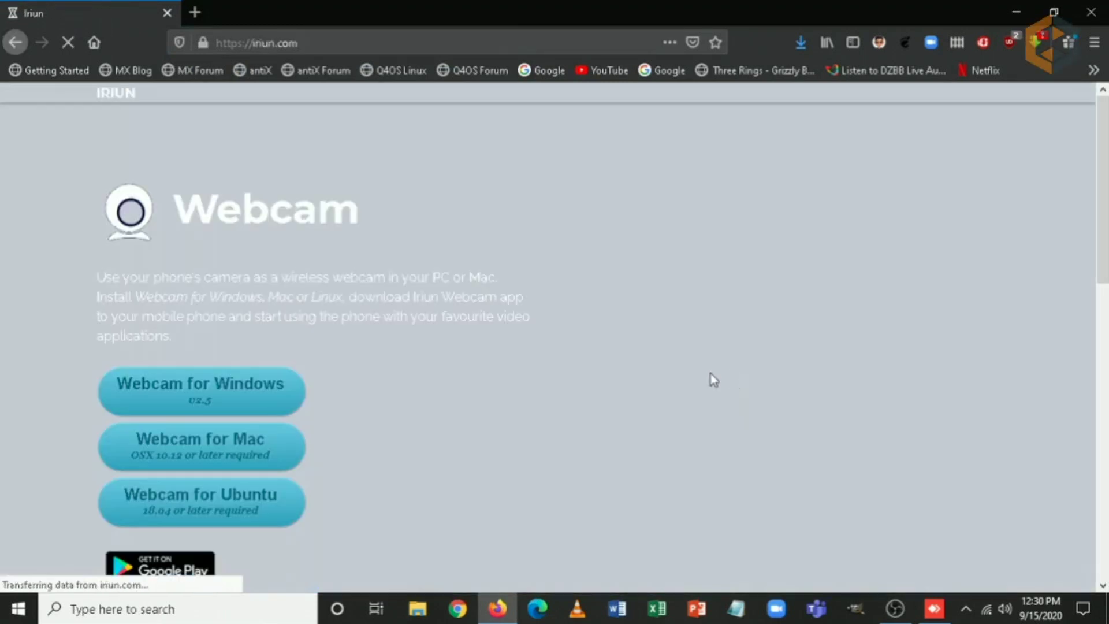
pyautogui.scroll(-3, 55, 375)
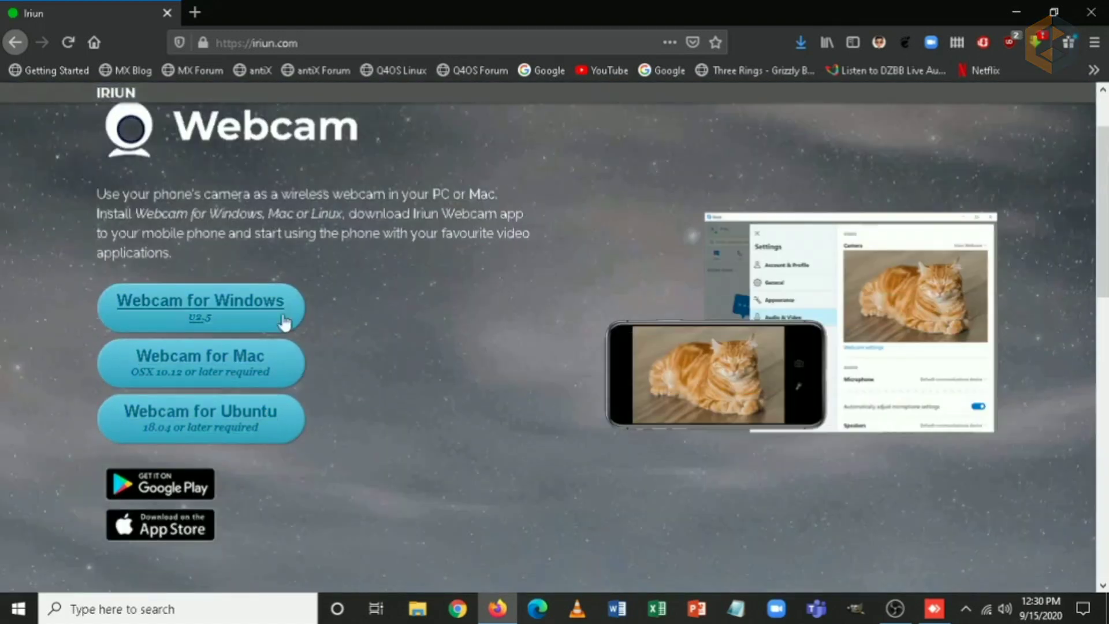
pyautogui.click(241, 308)
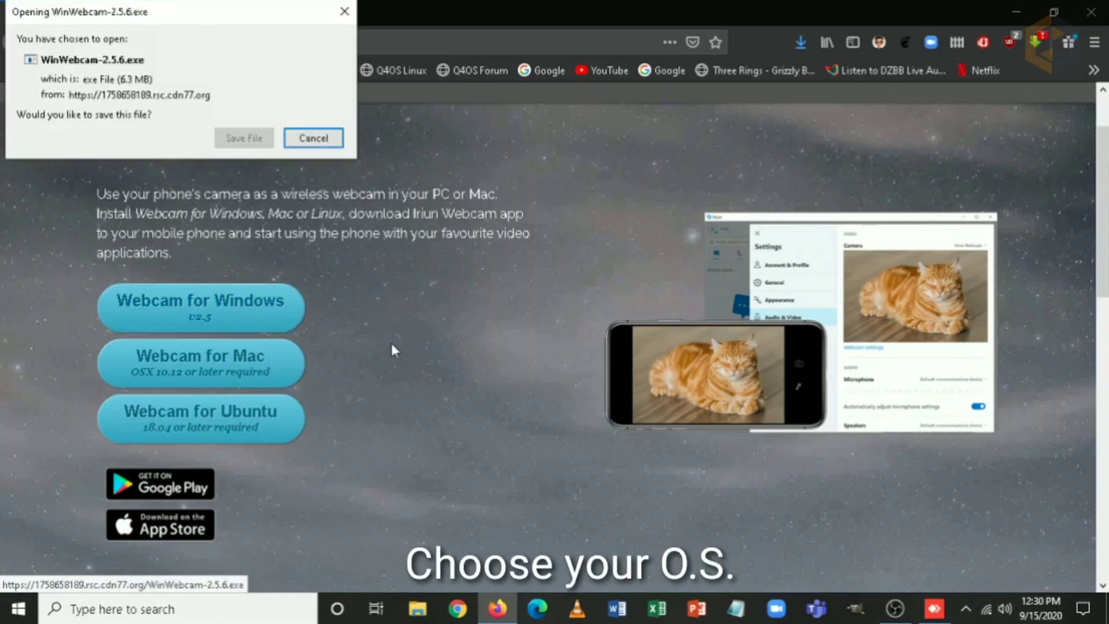
pyautogui.click(243, 138)
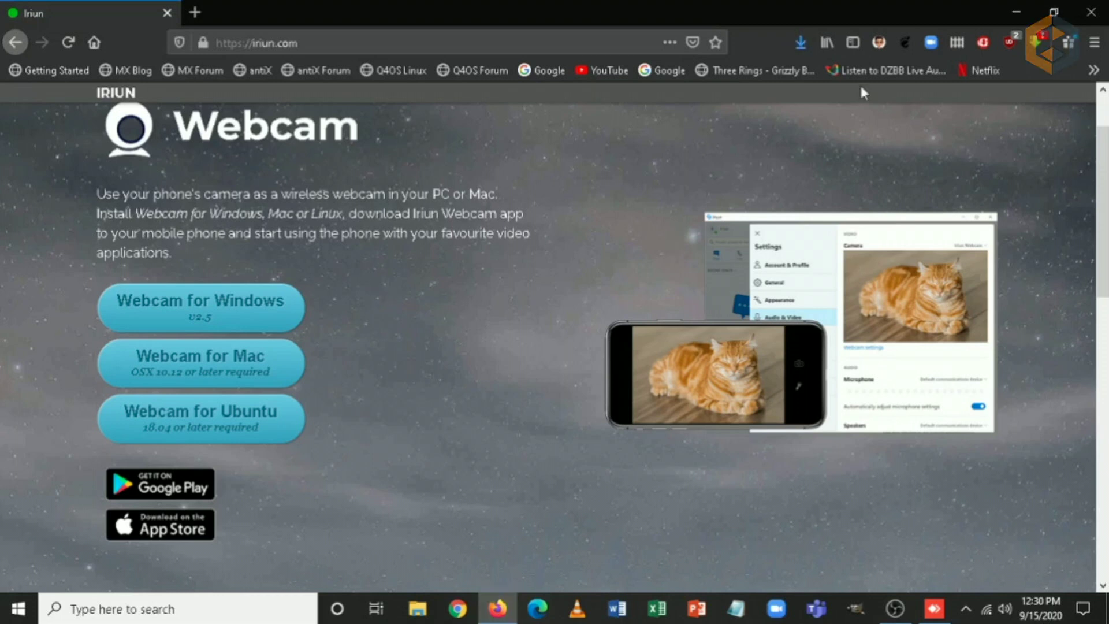
pyautogui.click(808, 38)
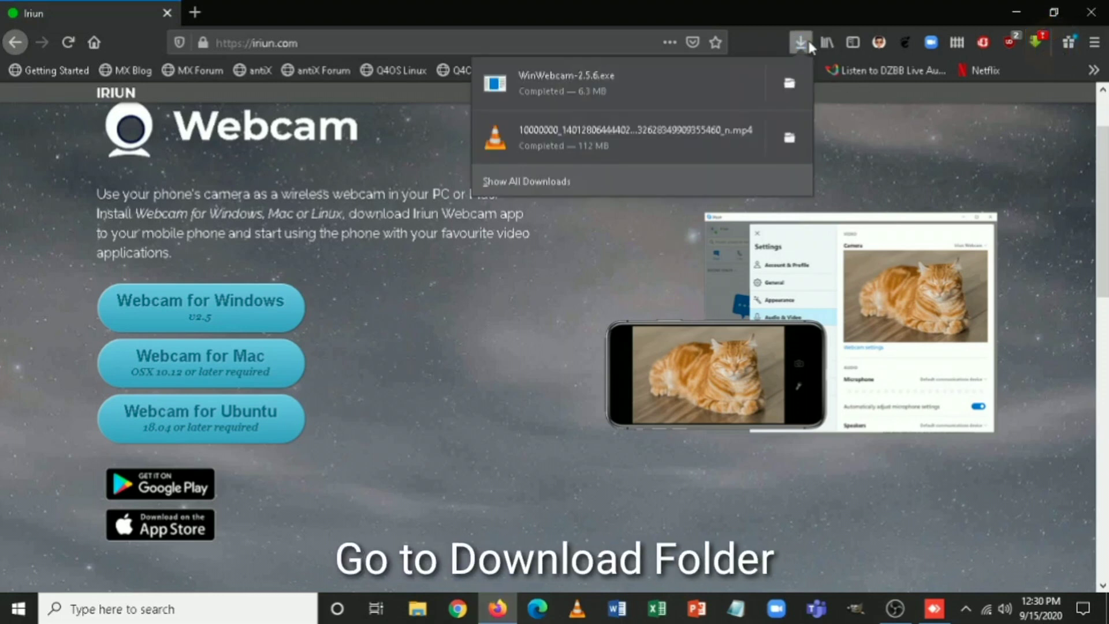
# - Run WinWebcam-2.5.6 as administrator from the Downloads folder
pyautogui.click(782, 86)
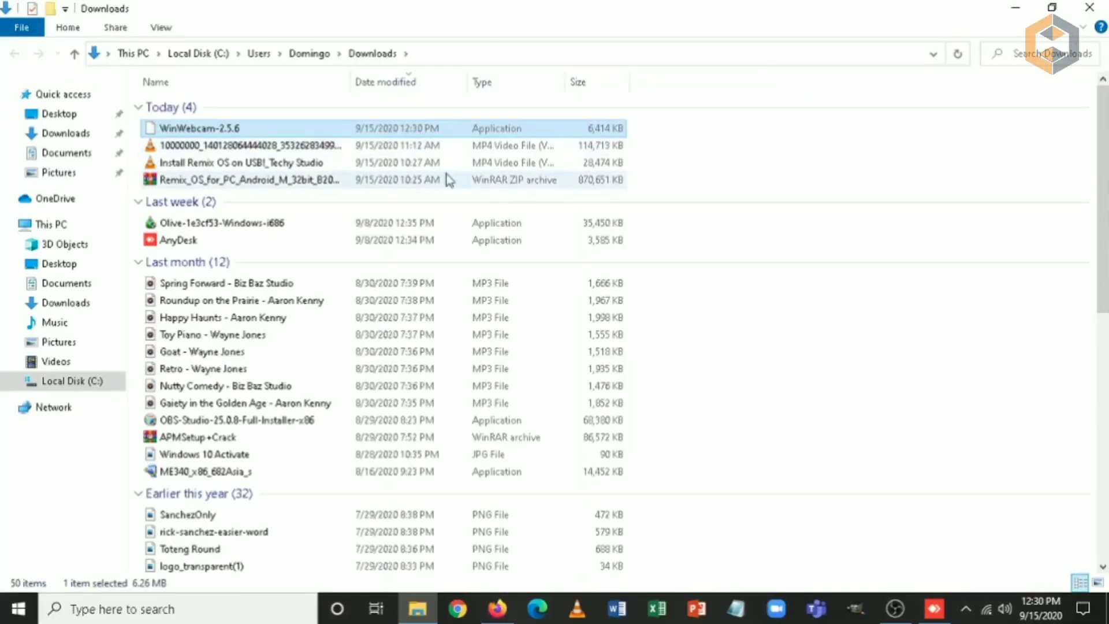
pyautogui.rightClick(237, 128)
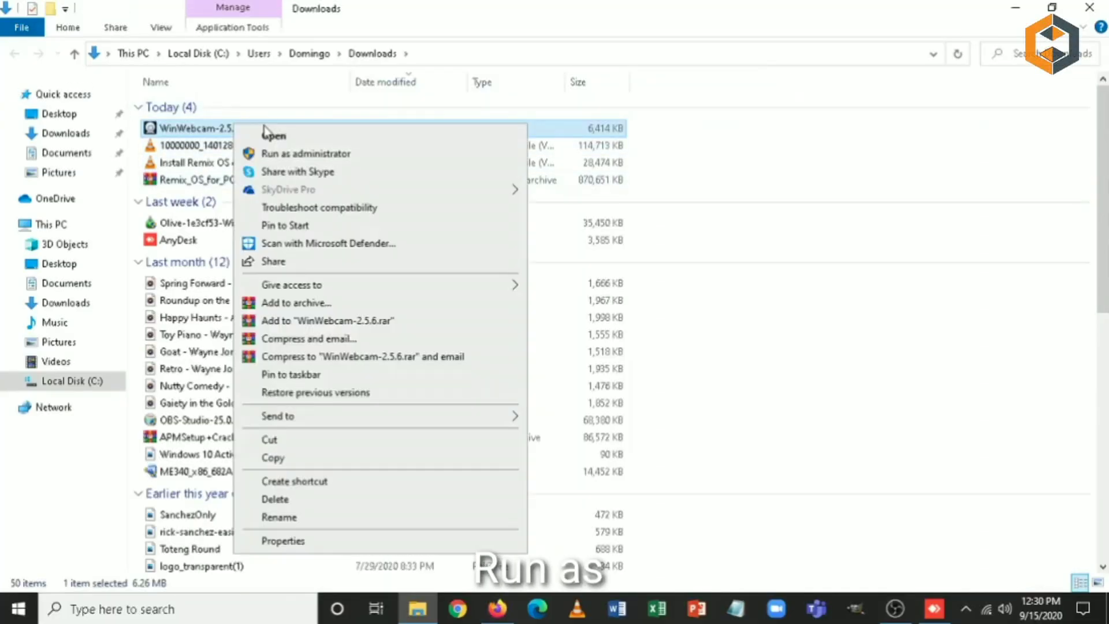
pyautogui.click(306, 155)
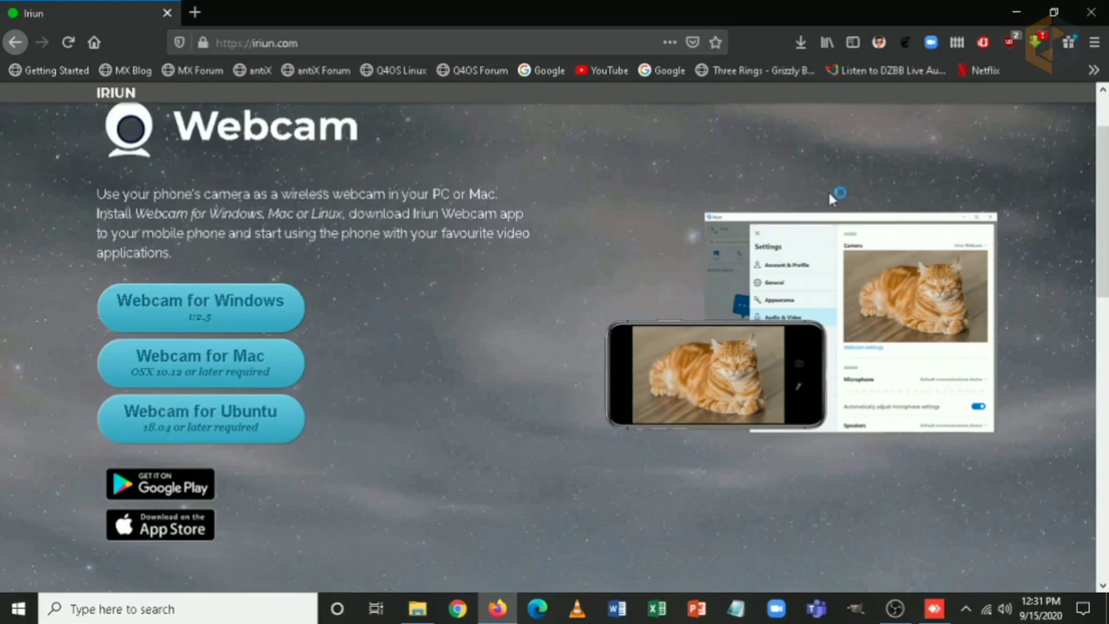
# - Accept the licence, install to the default folder, and finish with the webcam server started
pyautogui.click(1009, 18)
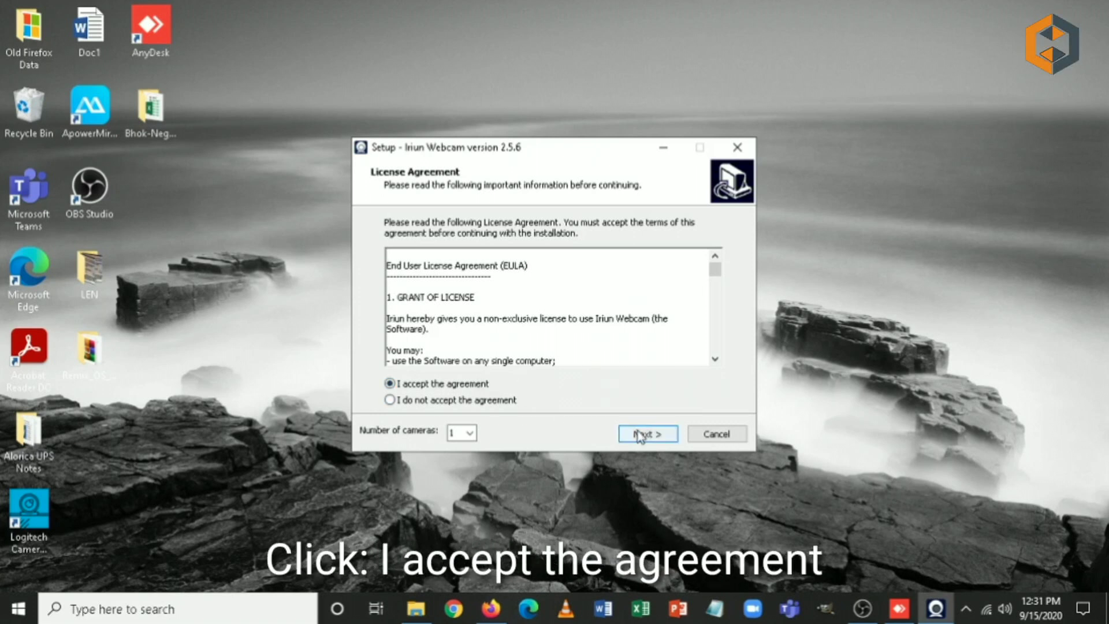
pyautogui.click(641, 434)
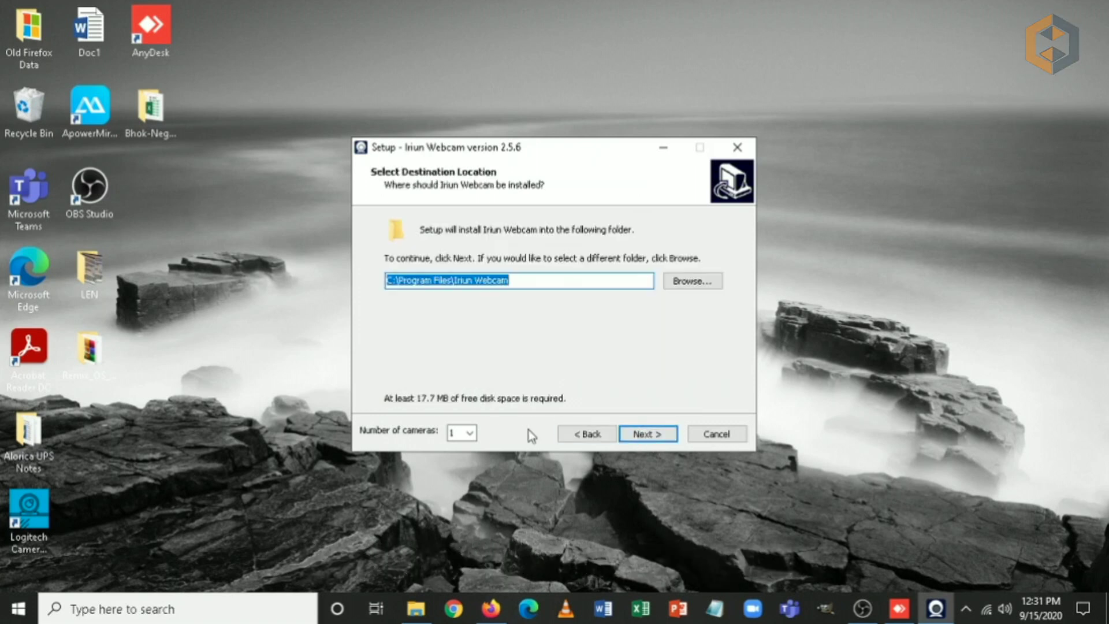
pyautogui.click(645, 437)
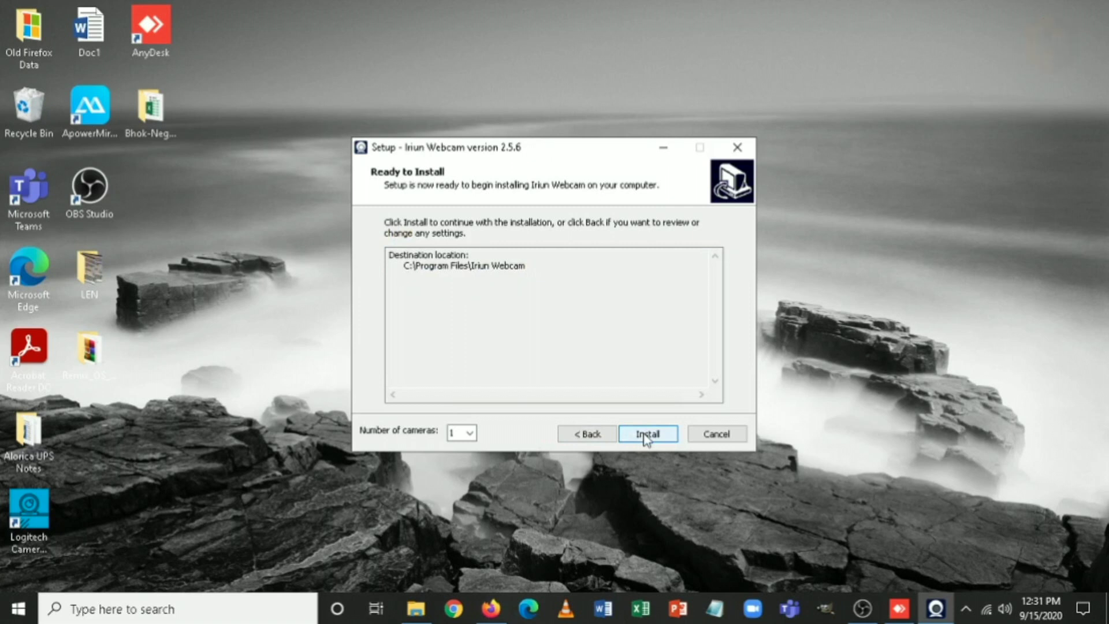
pyautogui.click(645, 436)
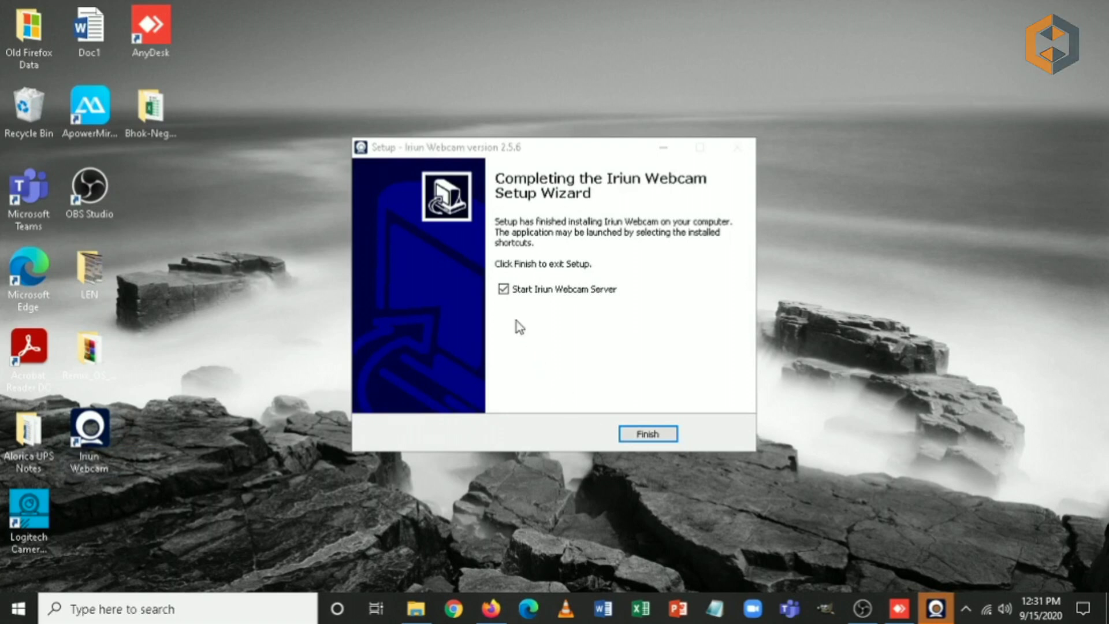
pyautogui.click(644, 437)
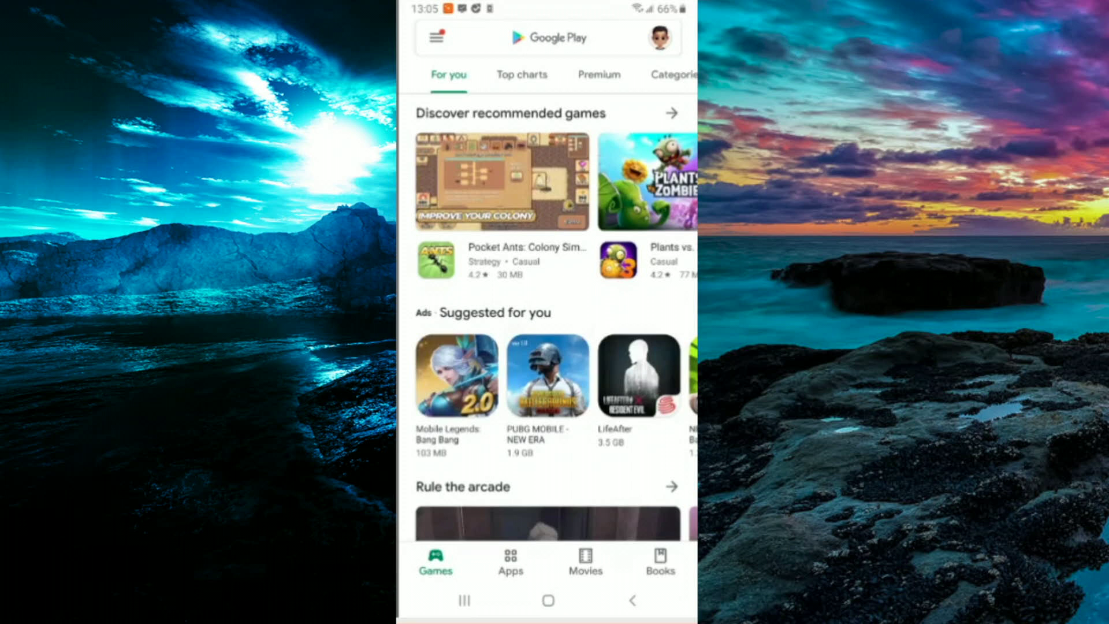
# - Find Iriun 4K Webcam in the Play Store by searching 'iriu', and start it on the phone
pyautogui.click(520, 37)
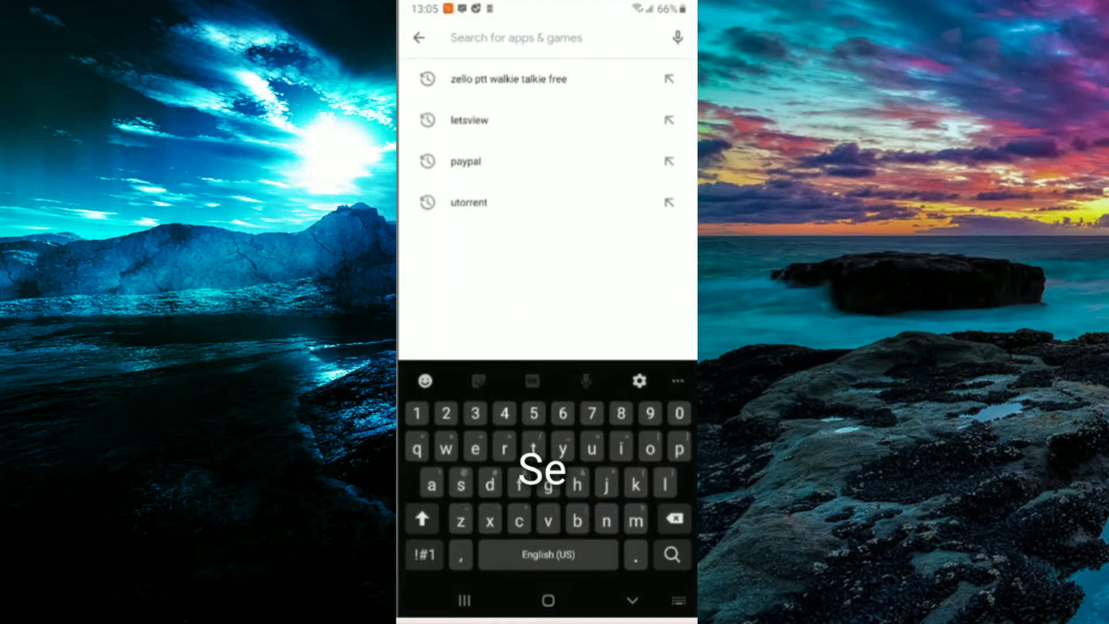
pyautogui.write('ir')
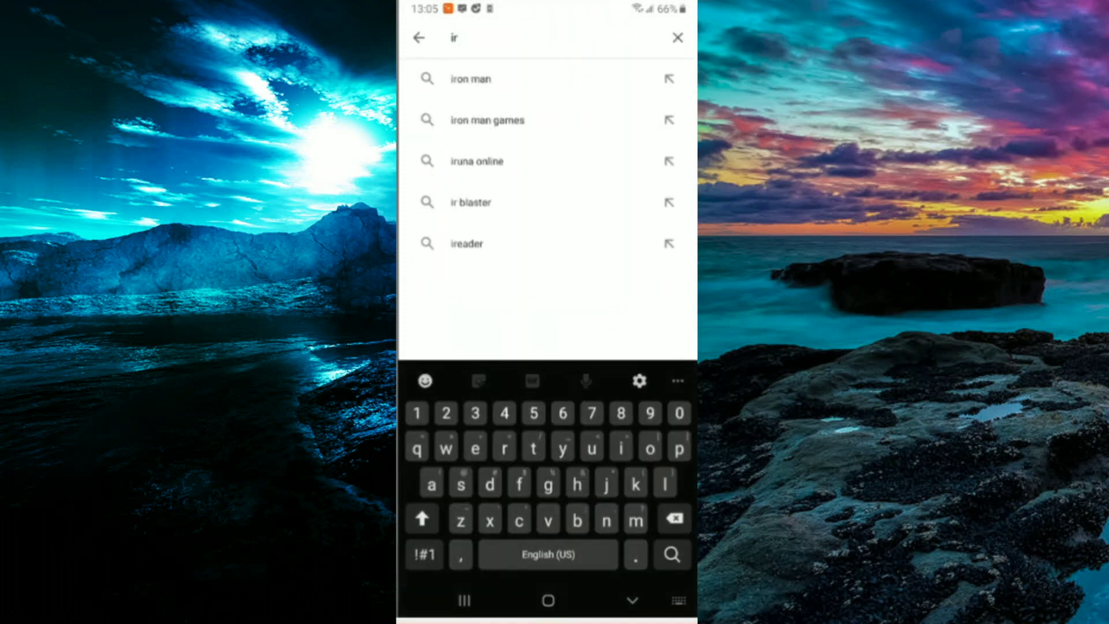
pyautogui.write('iu')
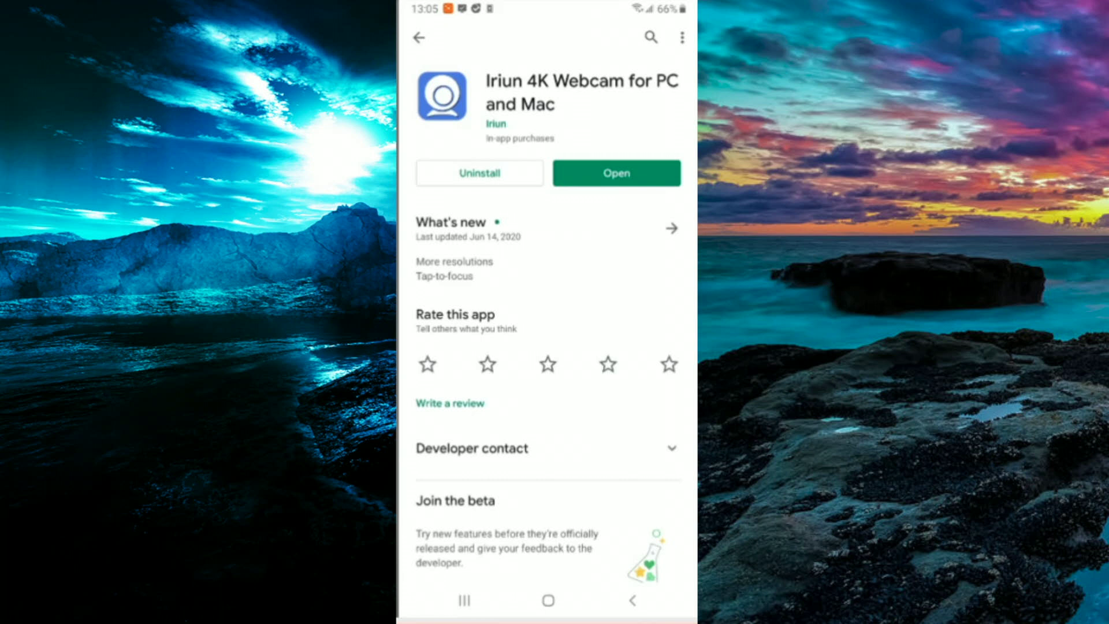
pyautogui.click(616, 173)
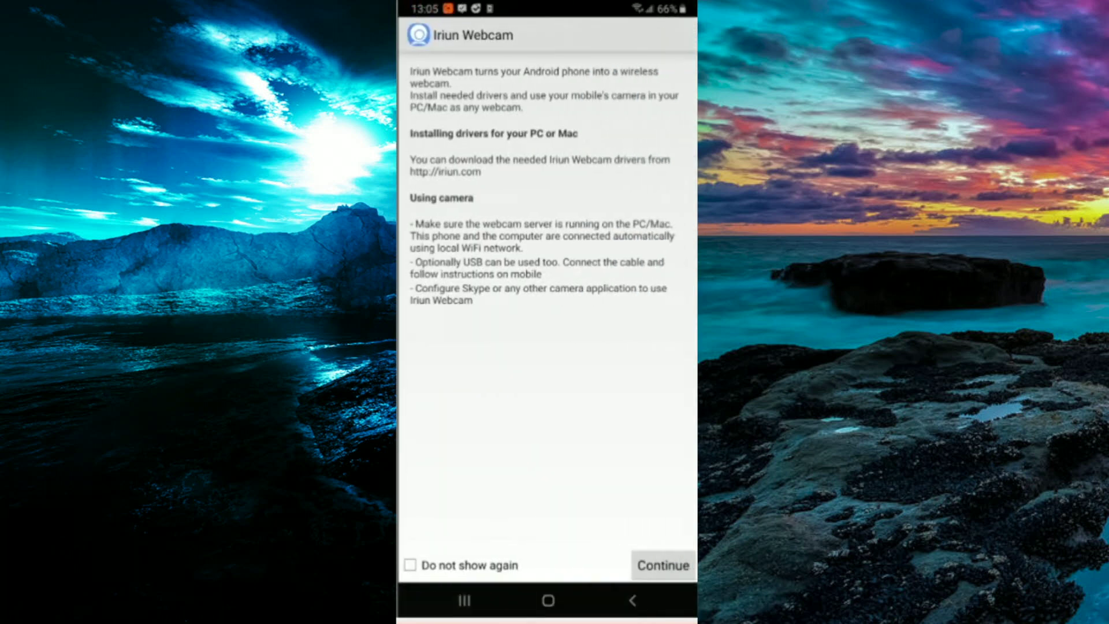
pyautogui.click(663, 565)
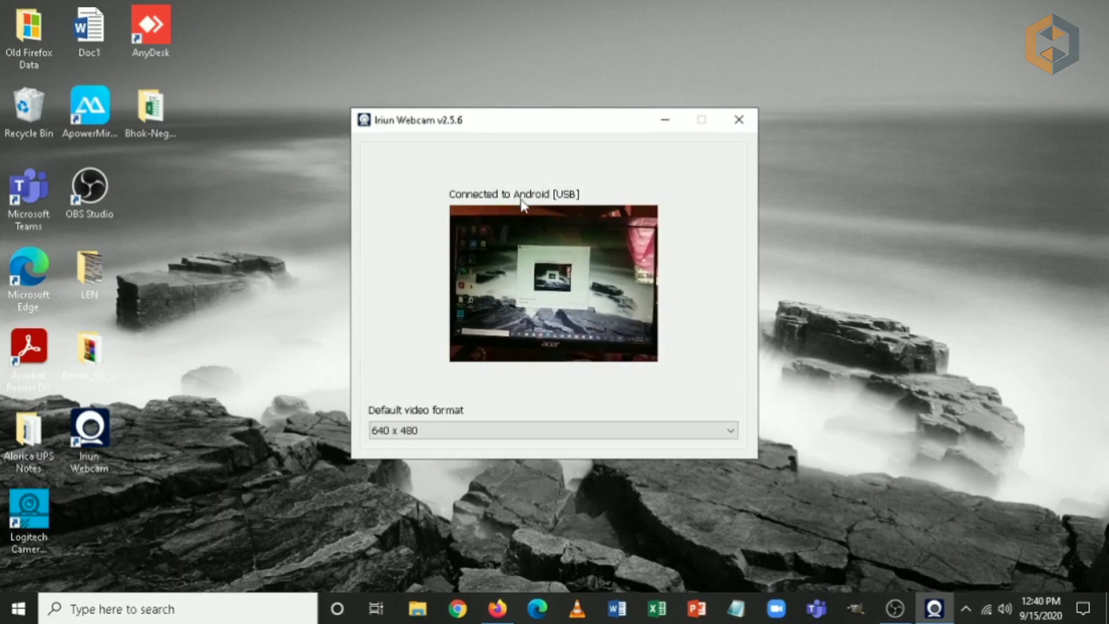
# - Choose 3840 x 2160 as the default video format, then bring up the Zoom desktop client
pyautogui.click(588, 429)
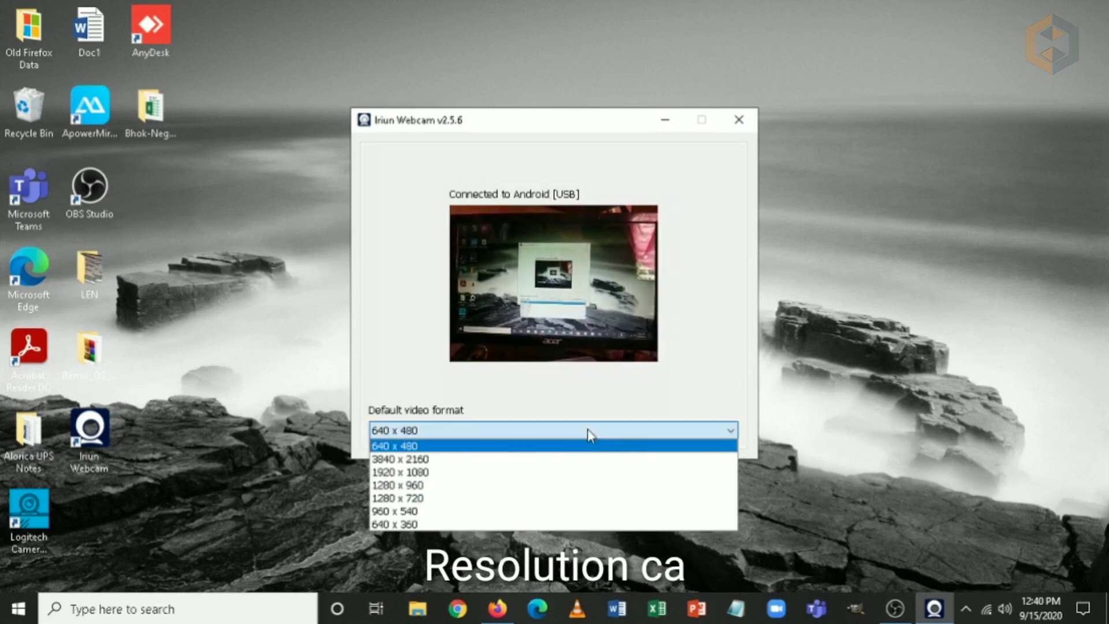
pyautogui.click(590, 462)
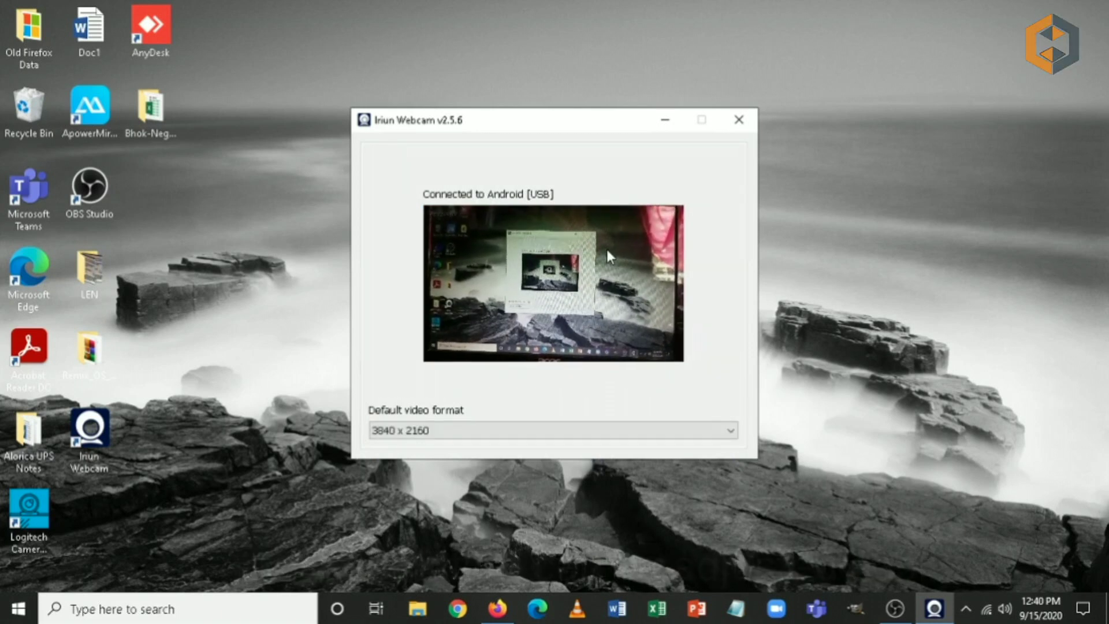
pyautogui.click(286, 179)
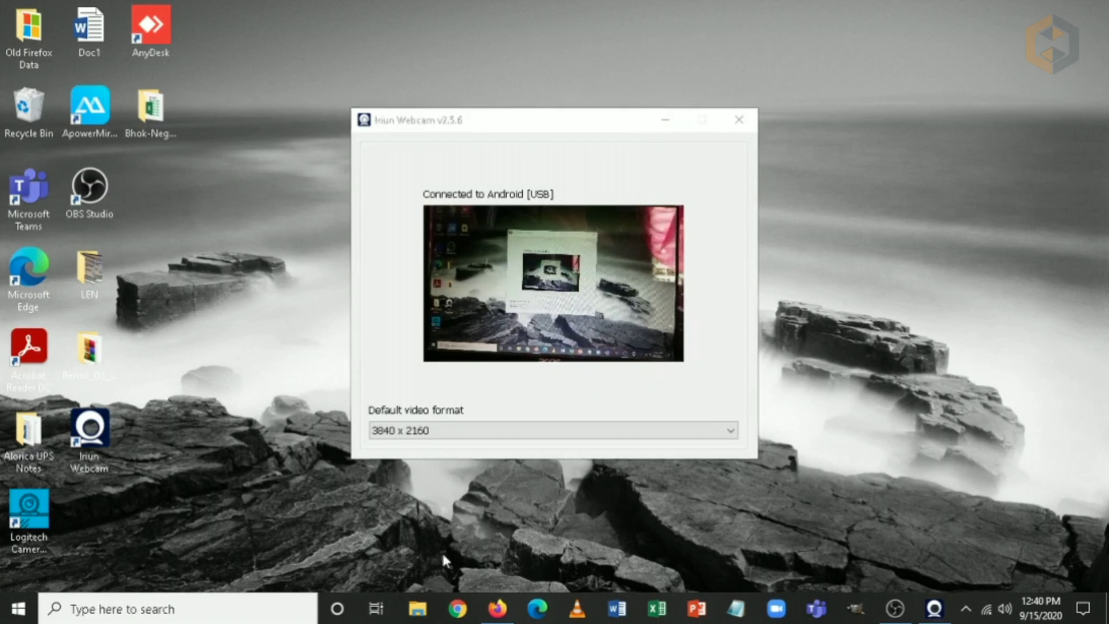
pyautogui.click(657, 615)
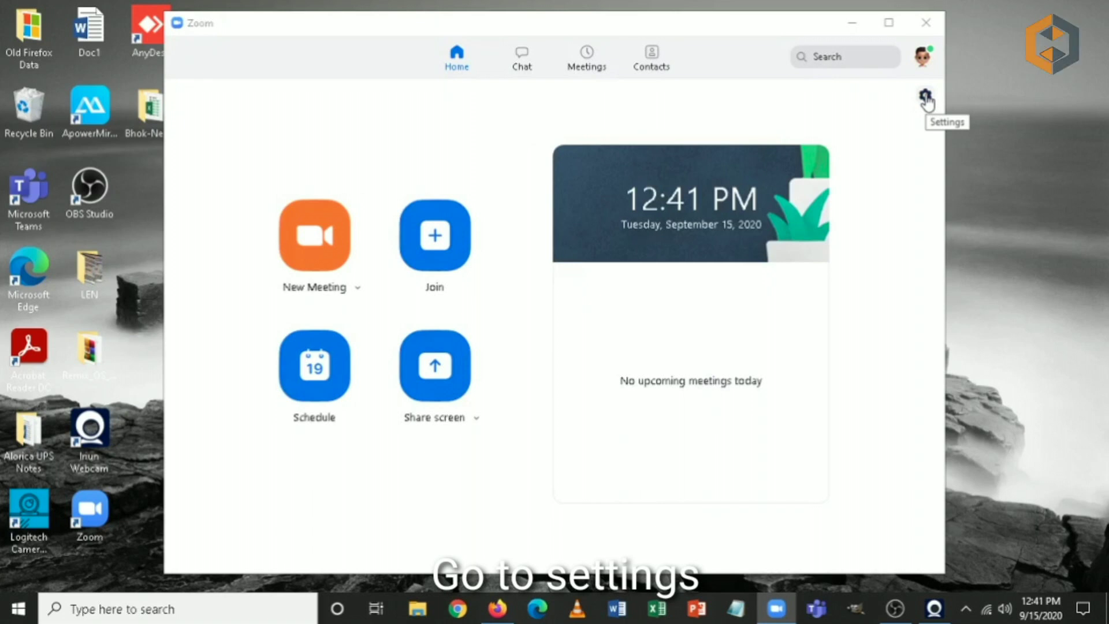
# - Select Iriun Webcam as Zoom's camera in Video settings and enable HD
pyautogui.click(925, 96)
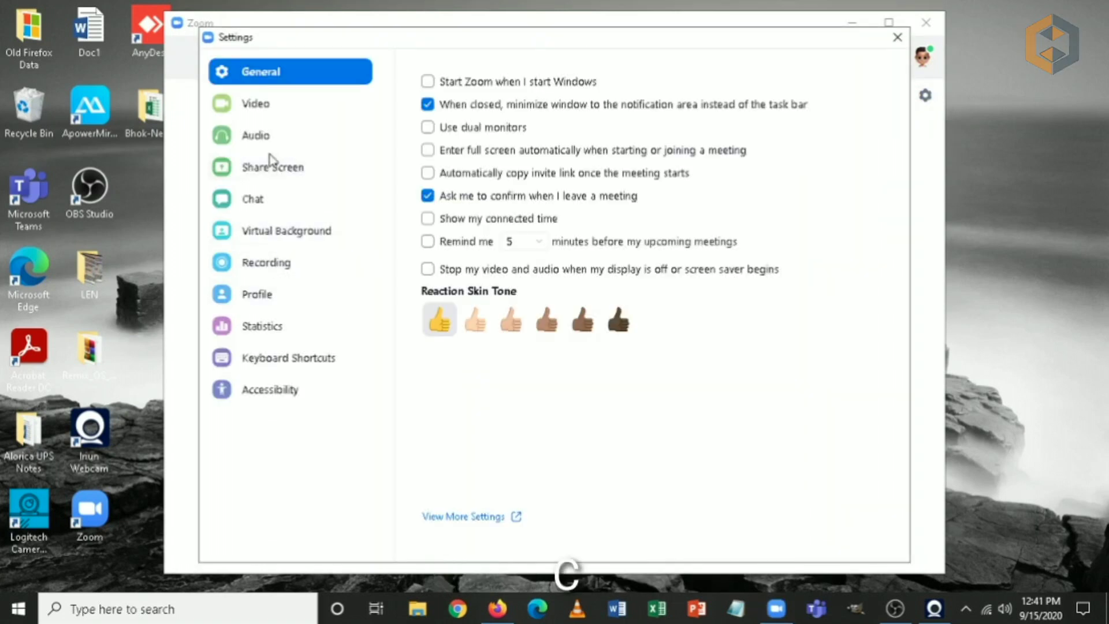
pyautogui.click(266, 102)
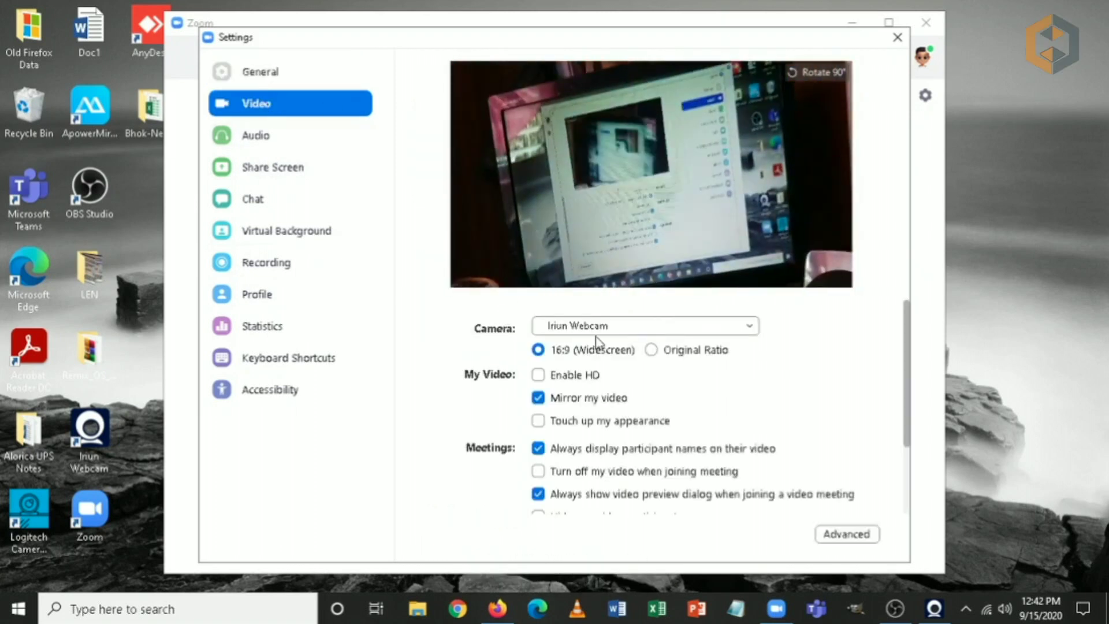
pyautogui.click(617, 327)
pyautogui.click(618, 326)
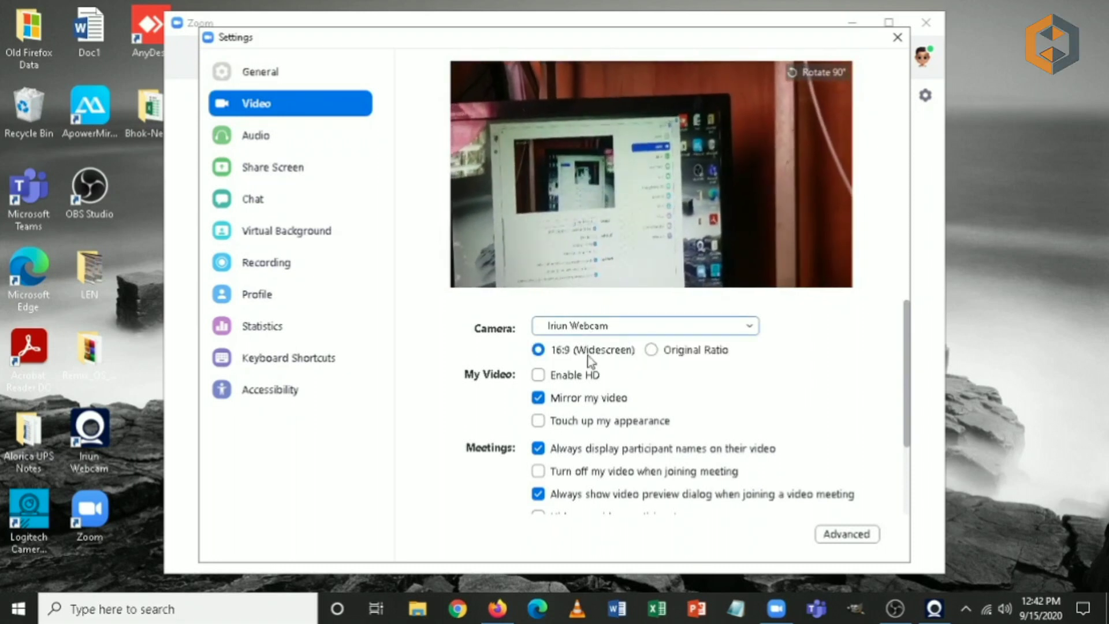
pyautogui.click(538, 375)
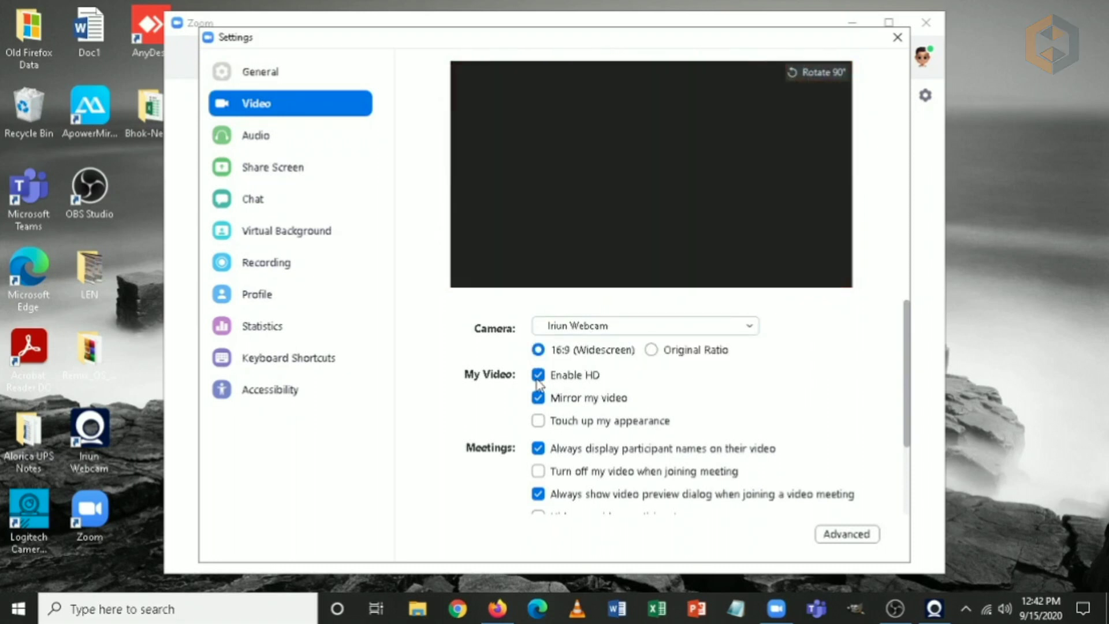